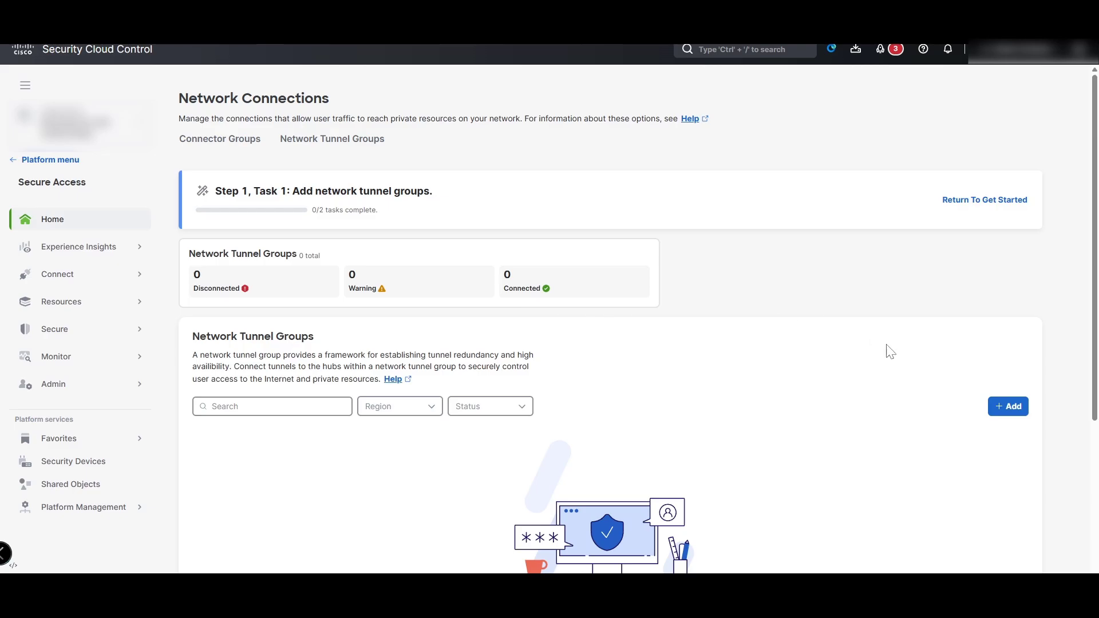
# Start adding a network tunnel group and name it with the owner's first name plus "s-NTG"
pyautogui.click(1009, 409)
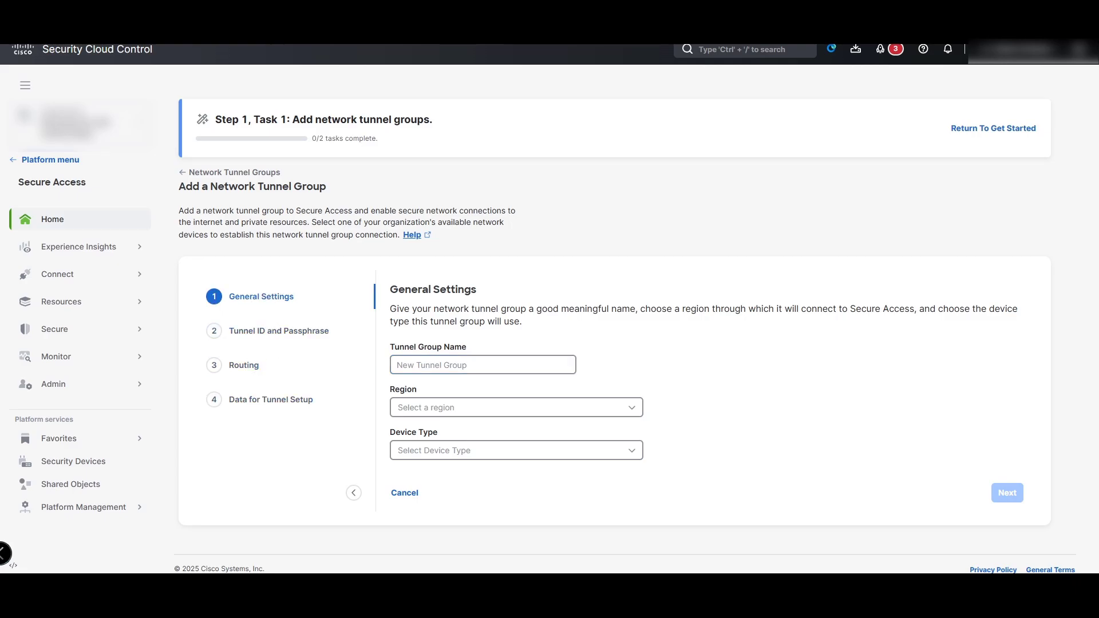
pyautogui.click(564, 365)
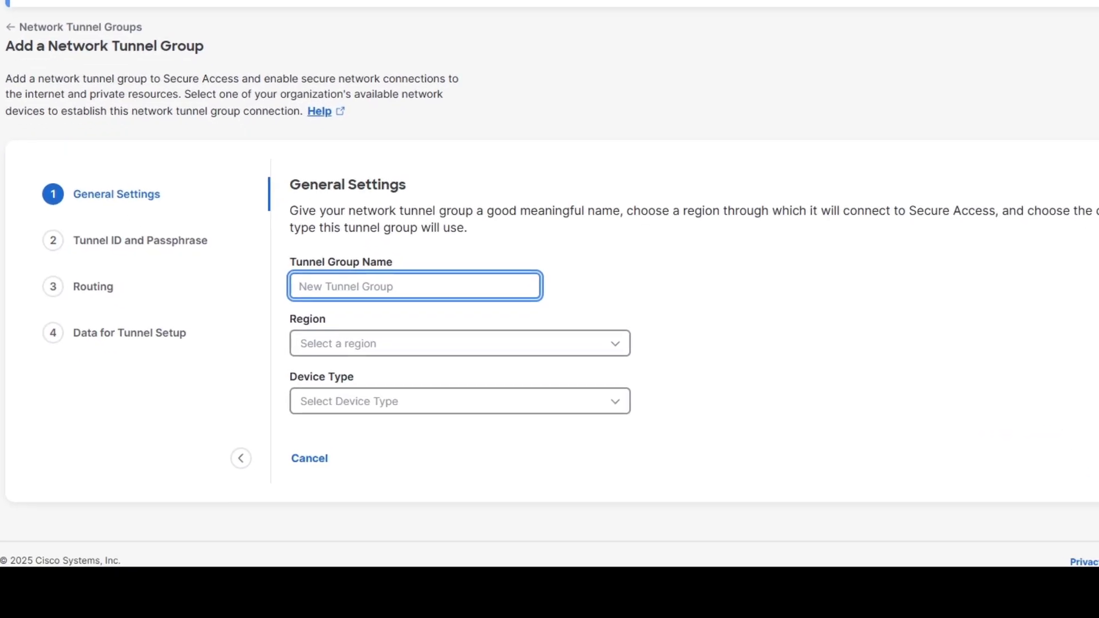
pyautogui.write('Kelvin')
pyautogui.write("'s")
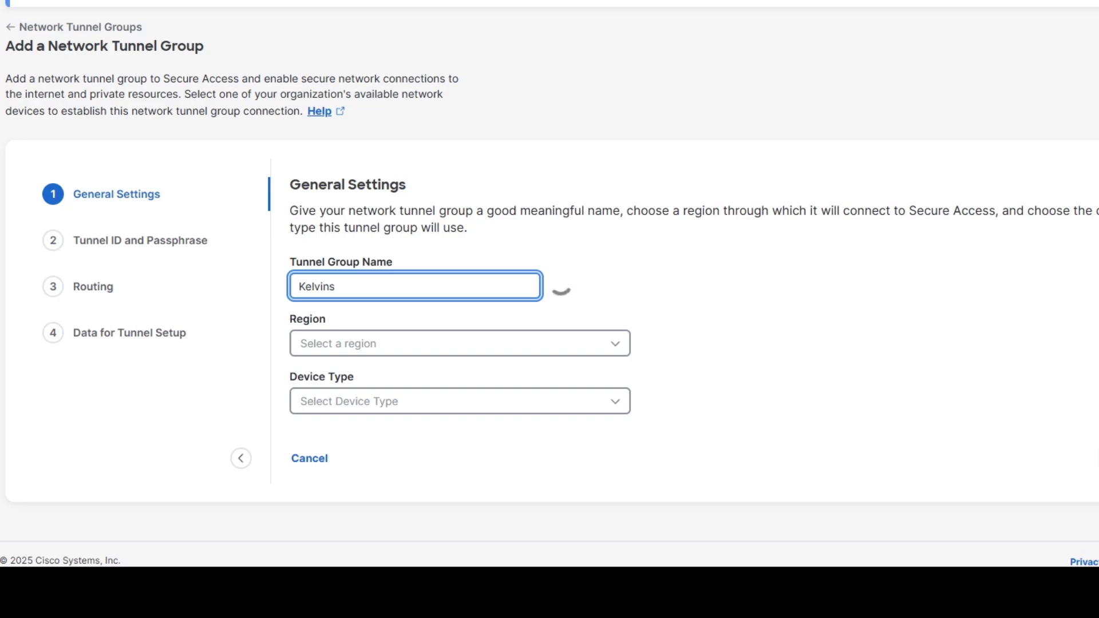
pyautogui.write('-')
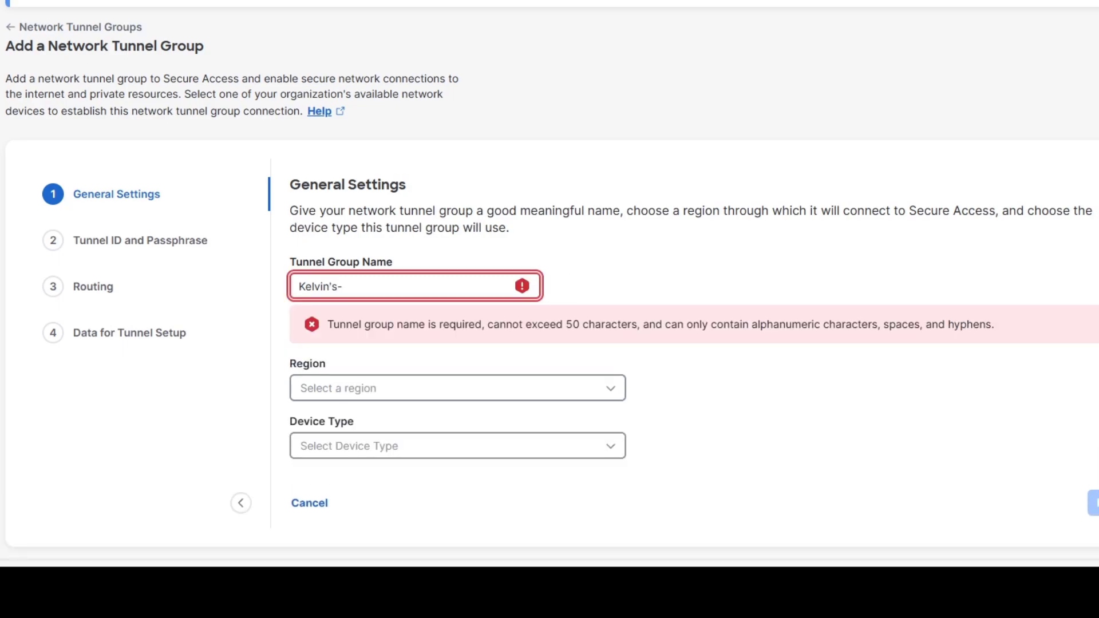
pyautogui.press('BackSpace')
pyautogui.press('BackSpace')
pyautogui.press('BackSpace')
pyautogui.write('s-')
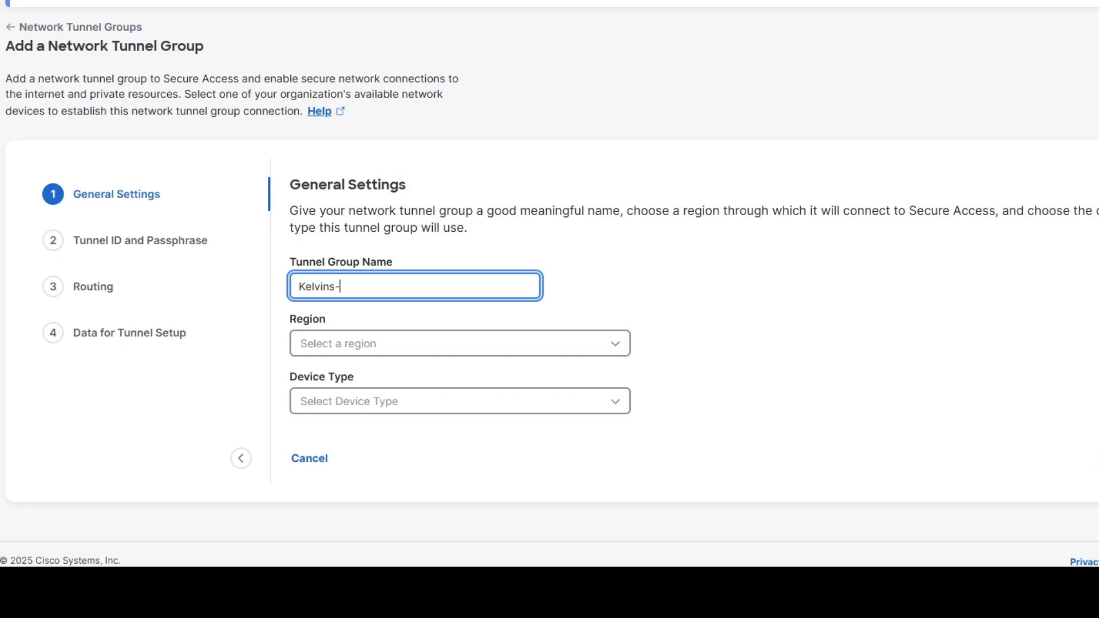
pyautogui.write('NTG')
# Set the tunnel group's region to United Kingdom
pyautogui.click(433, 345)
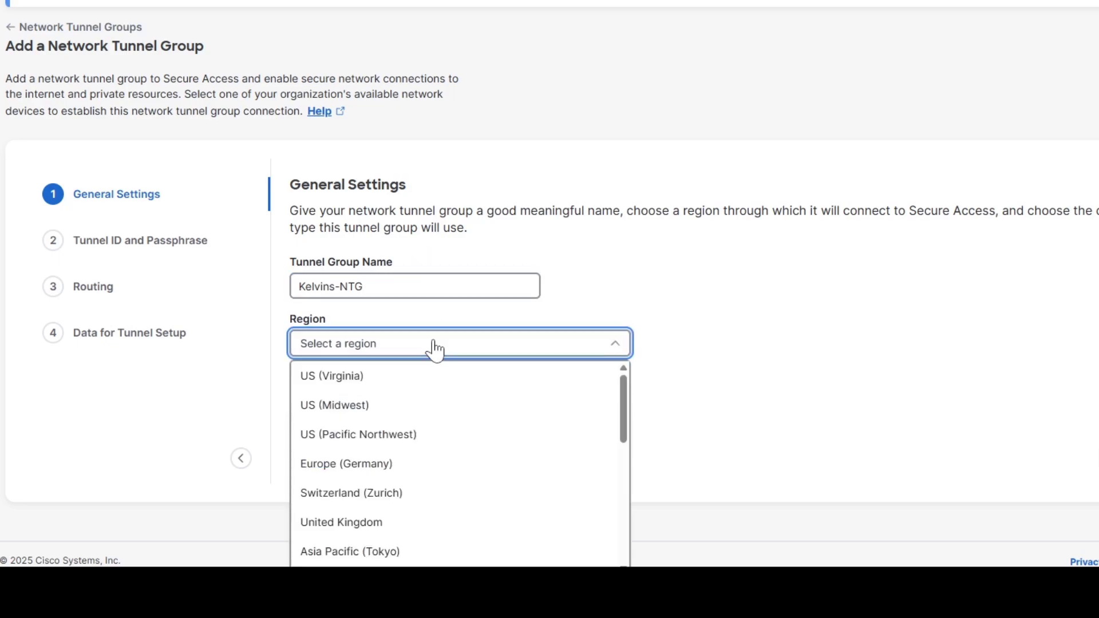
pyautogui.click(674, 260)
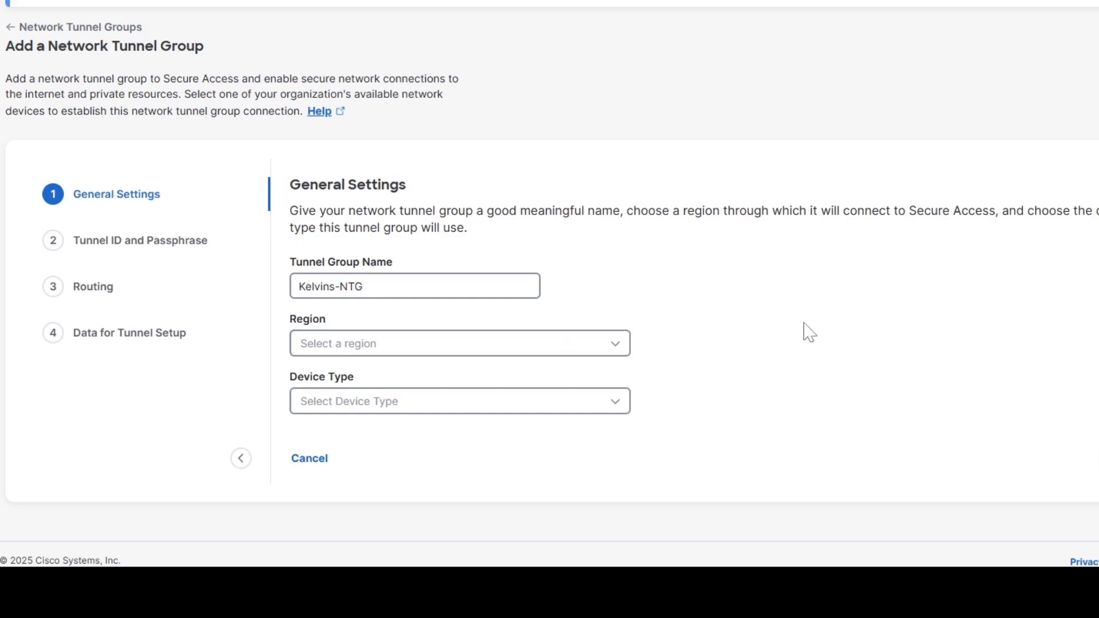
pyautogui.click(583, 345)
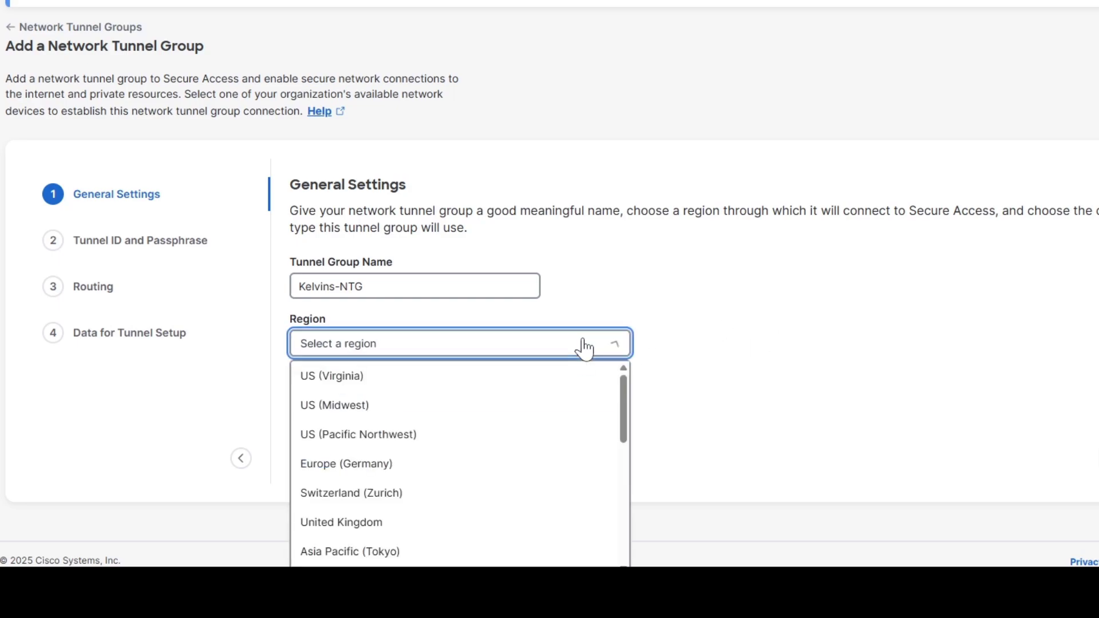
pyautogui.click(408, 523)
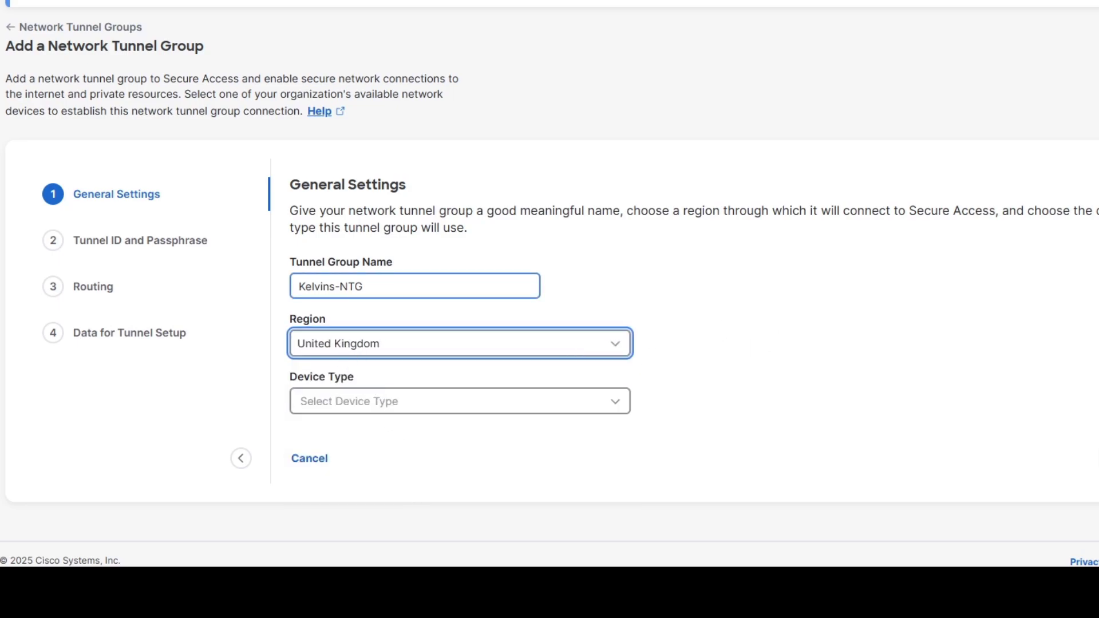
# Set the device type to FTD and continue to the tunnel ID and passphrase settings
pyautogui.click(407, 406)
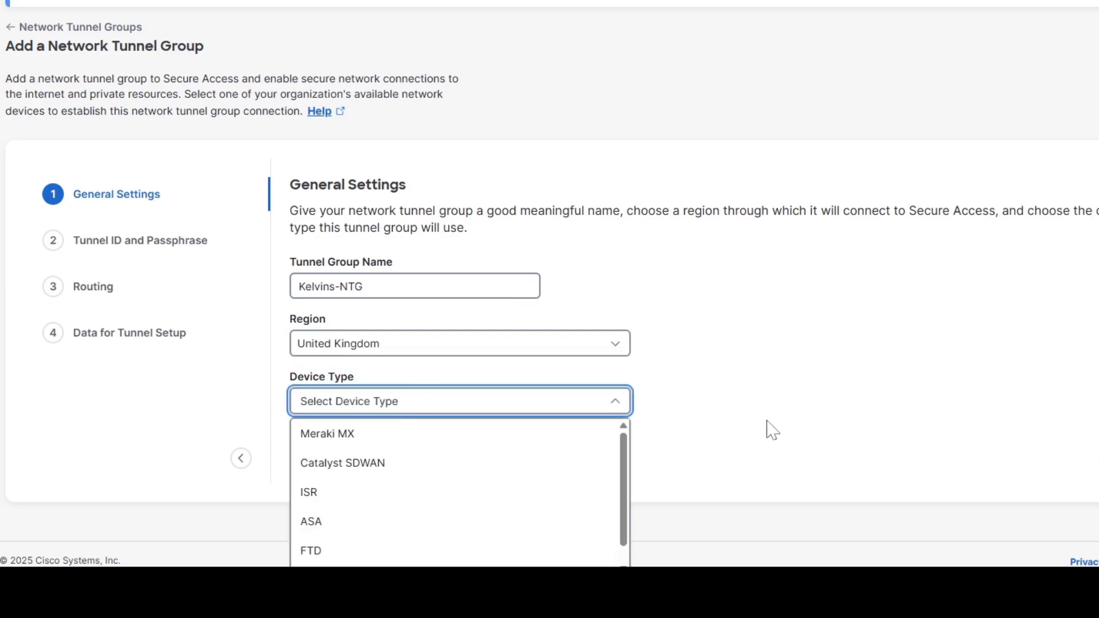
pyautogui.scroll(-1, 542, 481)
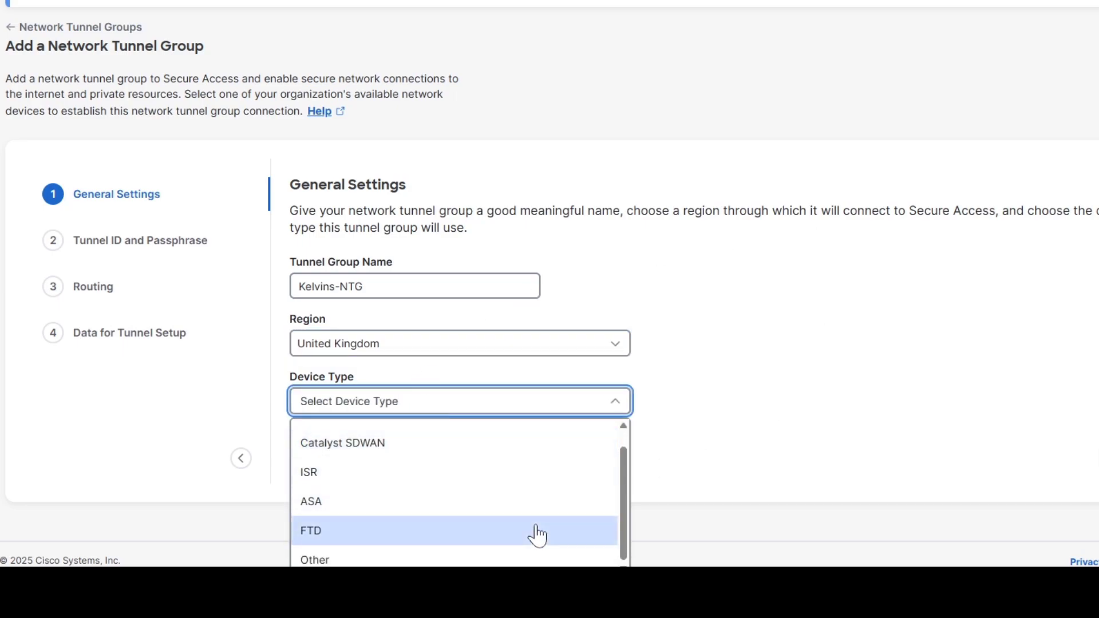
pyautogui.scroll(1, 538, 526)
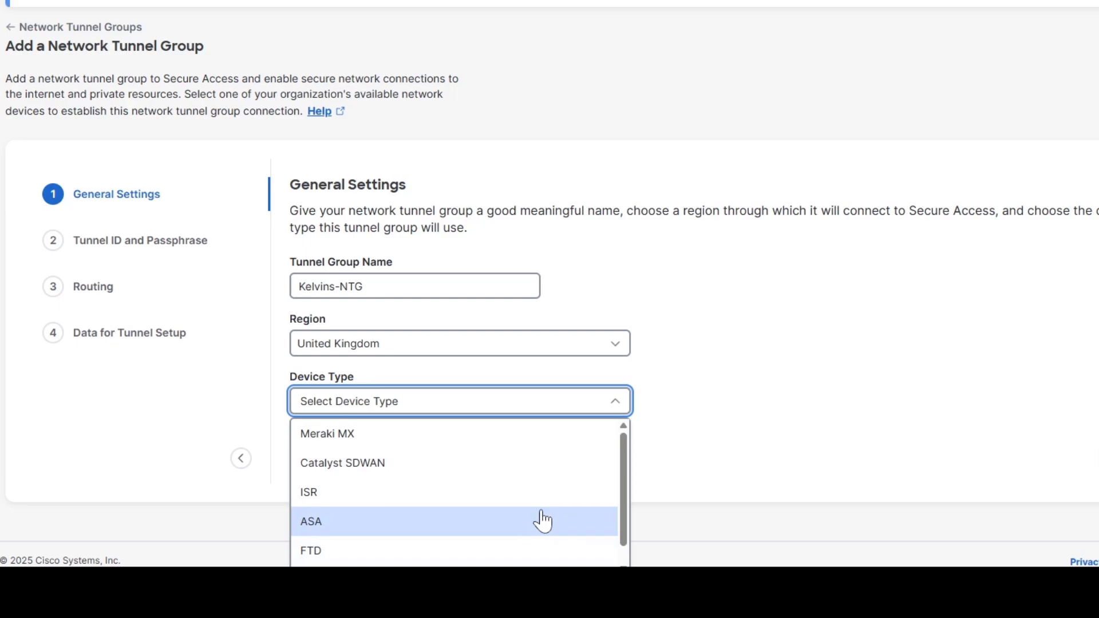
pyautogui.scroll(-1, 542, 521)
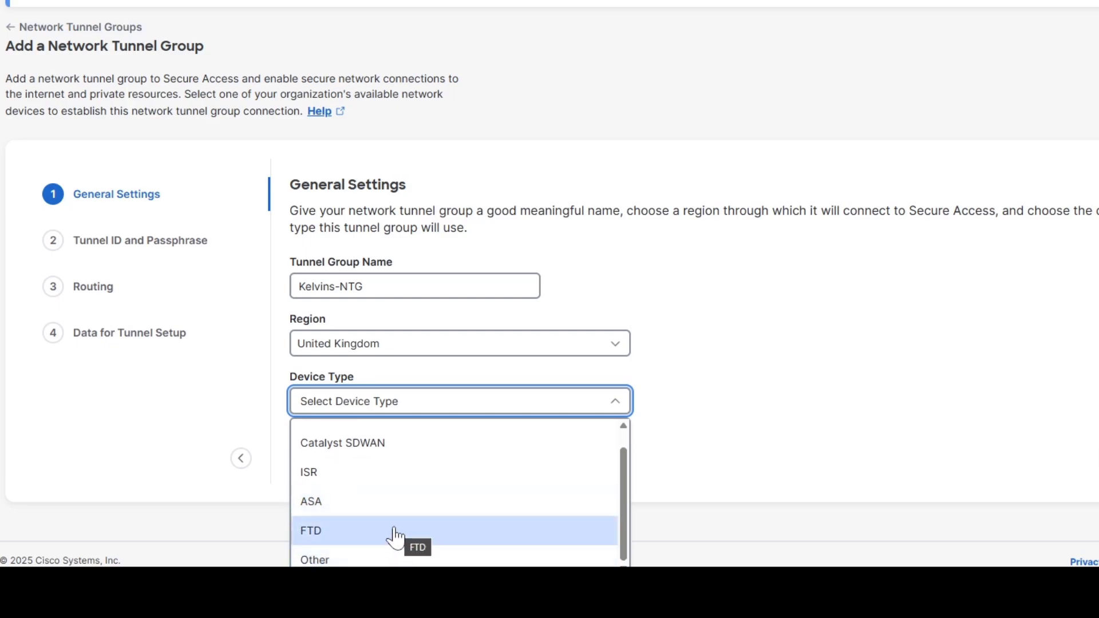
pyautogui.click(433, 535)
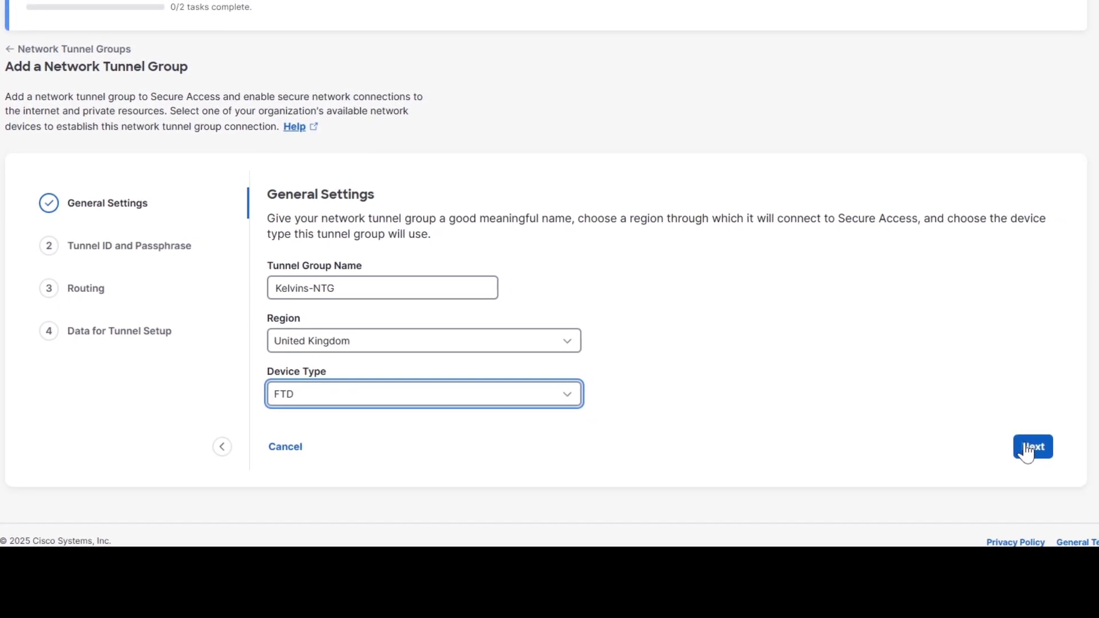
pyautogui.click(1024, 446)
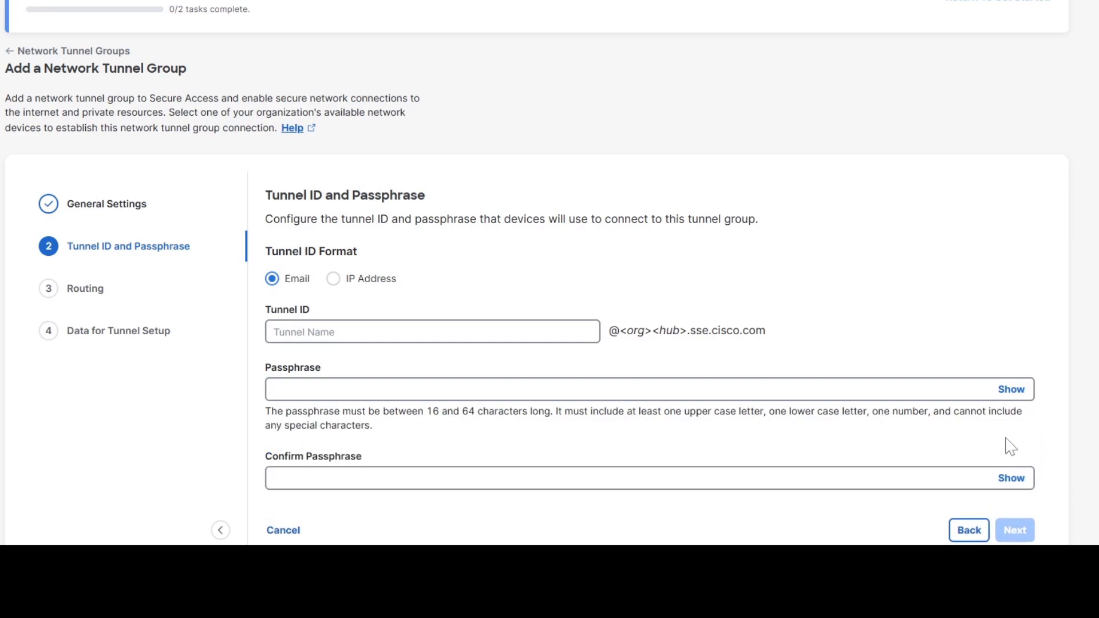
pyautogui.scroll(-2, 714, 115)
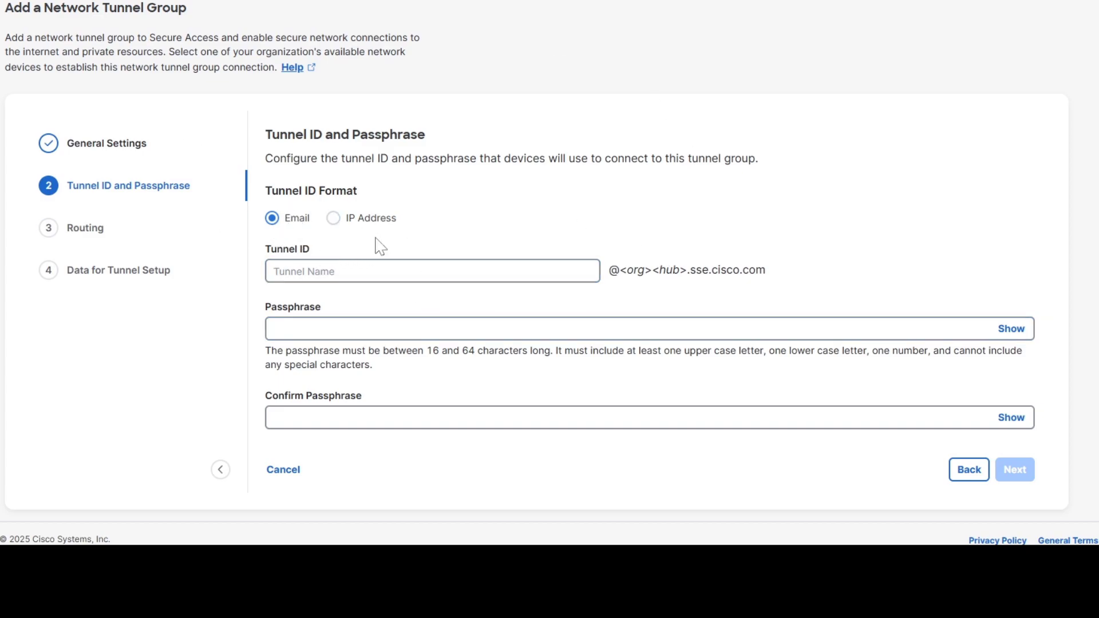
pyautogui.click(343, 220)
pyautogui.scroll(-1, 369, 359)
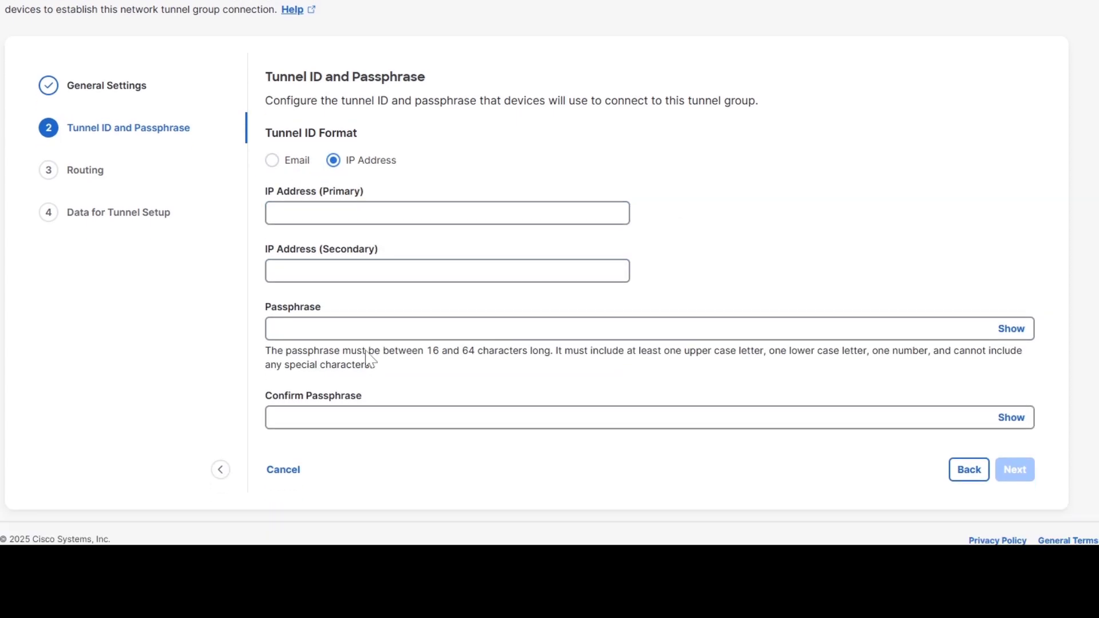
pyautogui.scroll(2, 369, 360)
pyautogui.click(272, 279)
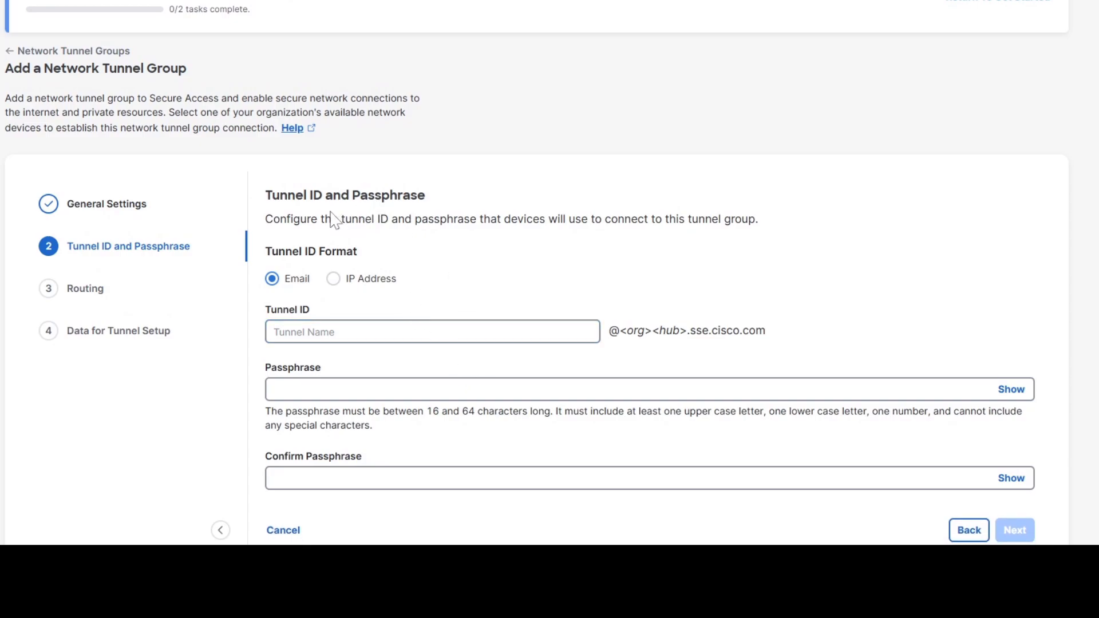
# Enter the tunnel ID name in the Email format and go to the passphrase field
pyautogui.scroll(-1, 492, 309)
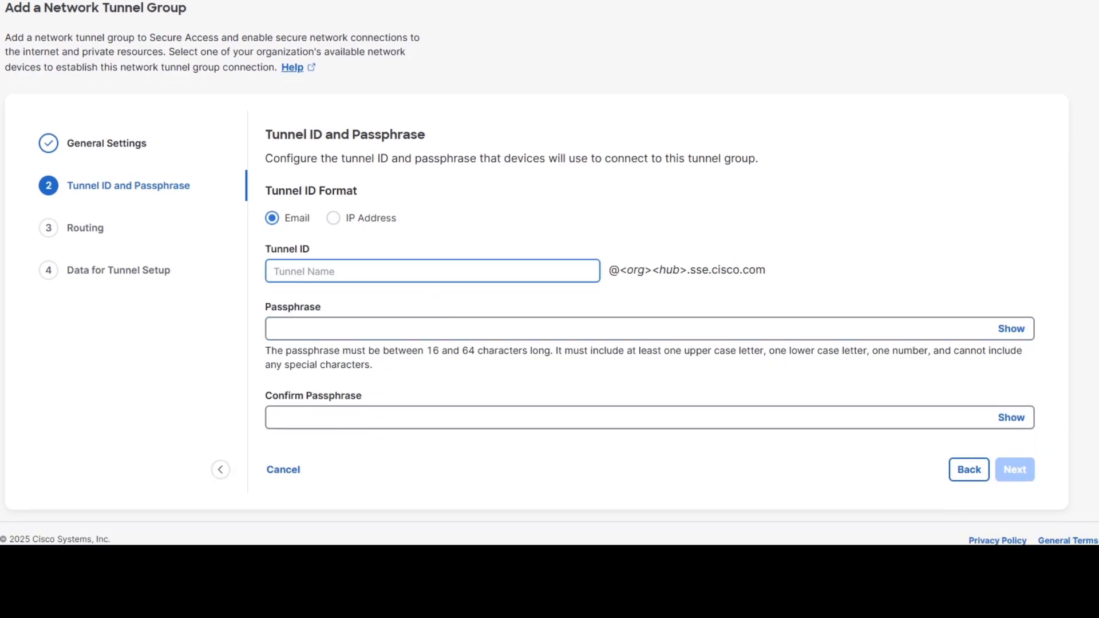
pyautogui.click(438, 277)
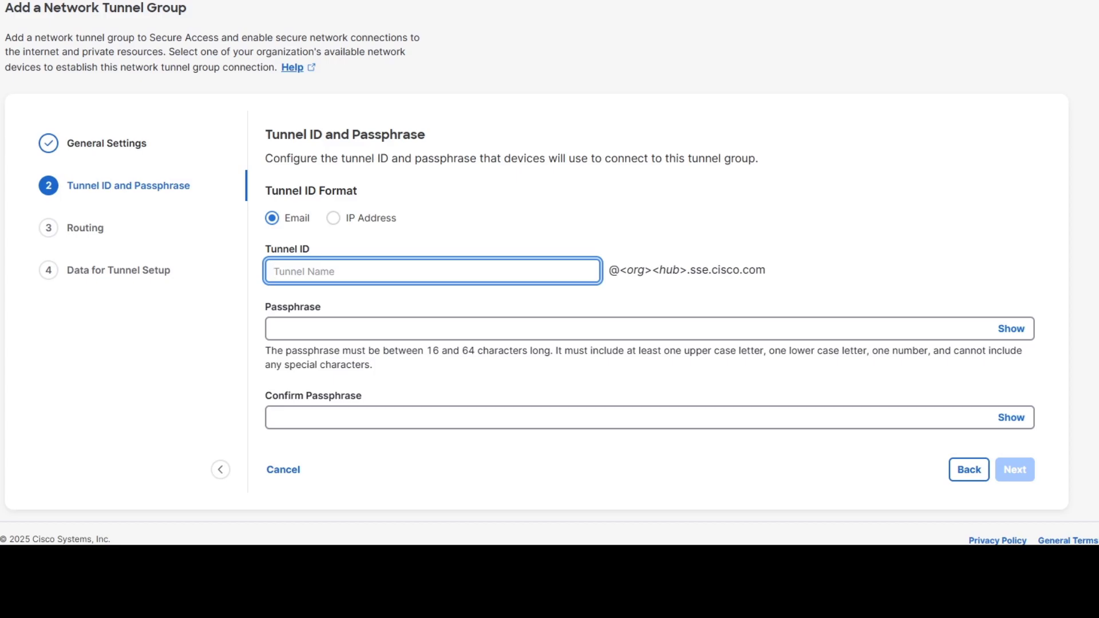
pyautogui.write('tun')
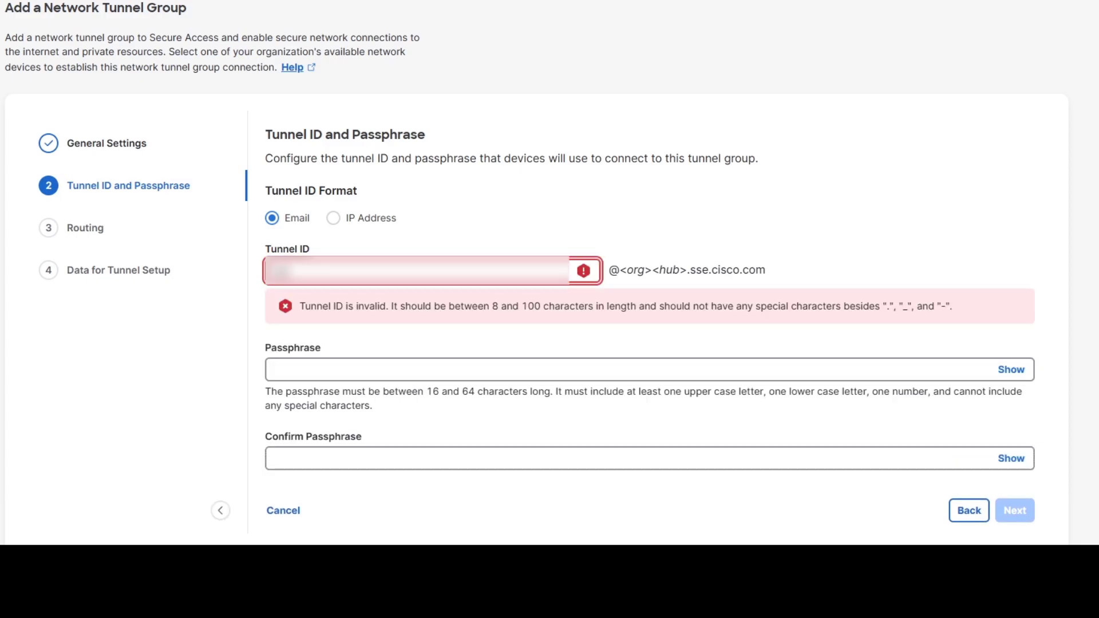
pyautogui.write('nelid')
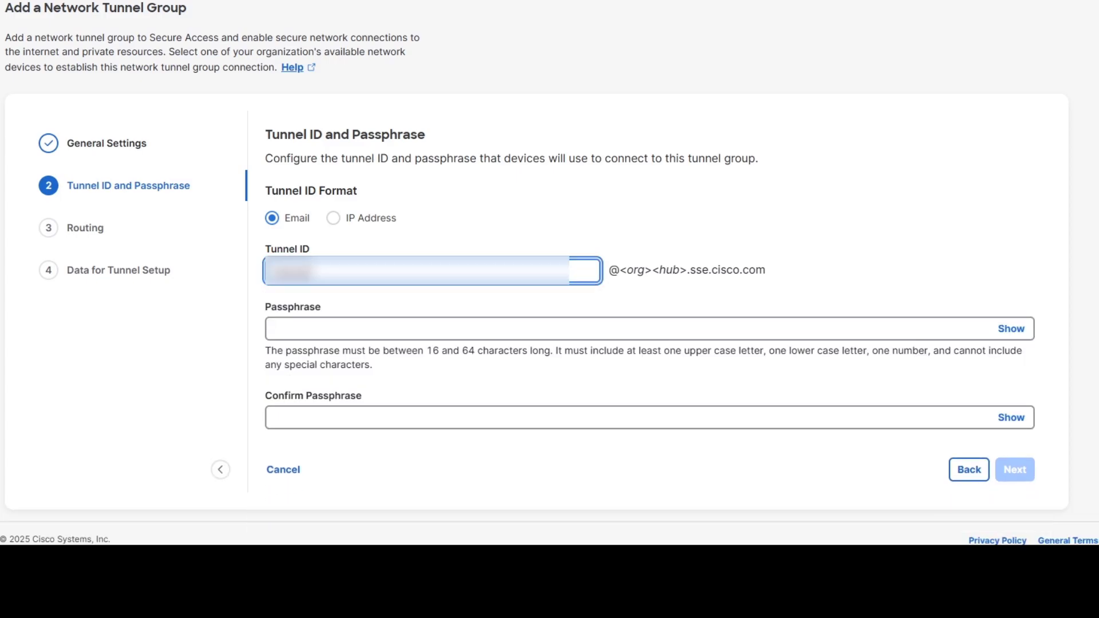
pyautogui.click(409, 321)
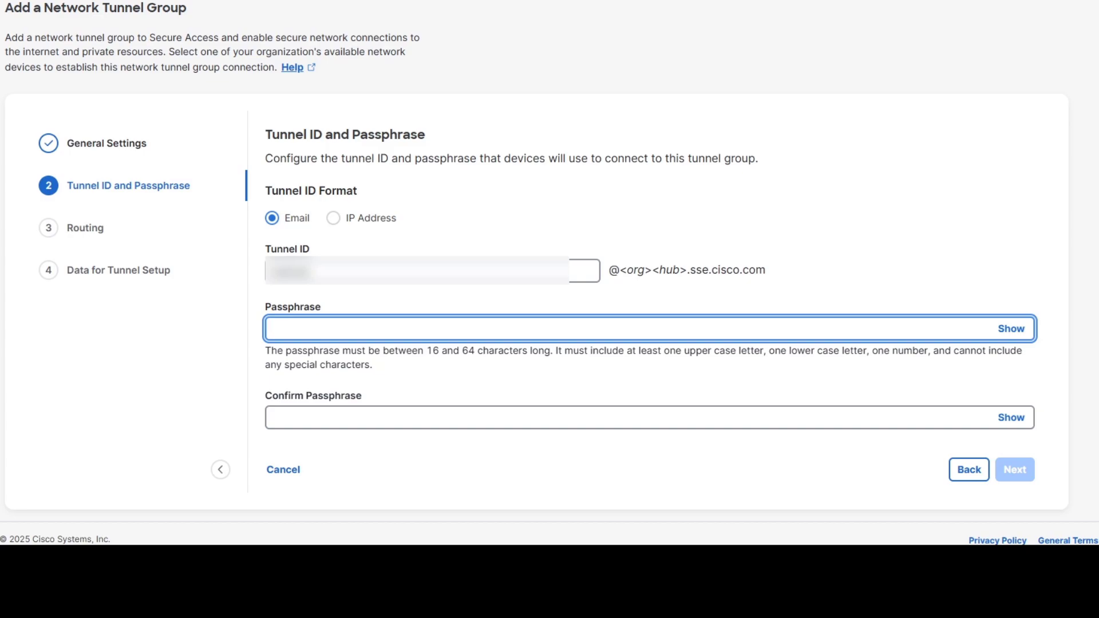
pyautogui.write('•••••••••')
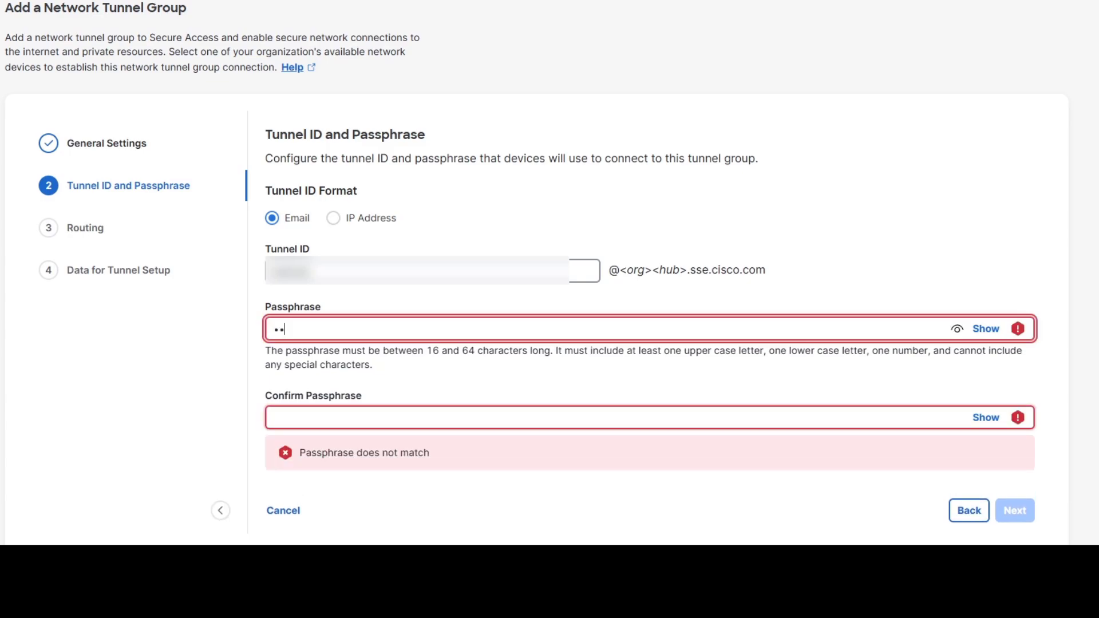
pyautogui.write('•••••••••••••')
pyautogui.press('BackSpace')
pyautogui.press('BackSpace')
pyautogui.press('BackSpace')
pyautogui.press('BackSpace')
pyautogui.press('BackSpace')
pyautogui.press('BackSpace')
pyautogui.press('BackSpace')
pyautogui.press('BackSpace')
pyautogui.press('BackSpace')
pyautogui.press('BackSpace')
pyautogui.press('BackSpace')
pyautogui.press('BackSpace')
pyautogui.press('BackSpace')
pyautogui.press('BackSpace')
pyautogui.press('BackSpace')
pyautogui.press('BackSpace')
pyautogui.press('BackSpace')
pyautogui.press('BackSpace')
pyautogui.press('BackSpace')
pyautogui.press('BackSpace')
pyautogui.write('•••••••')
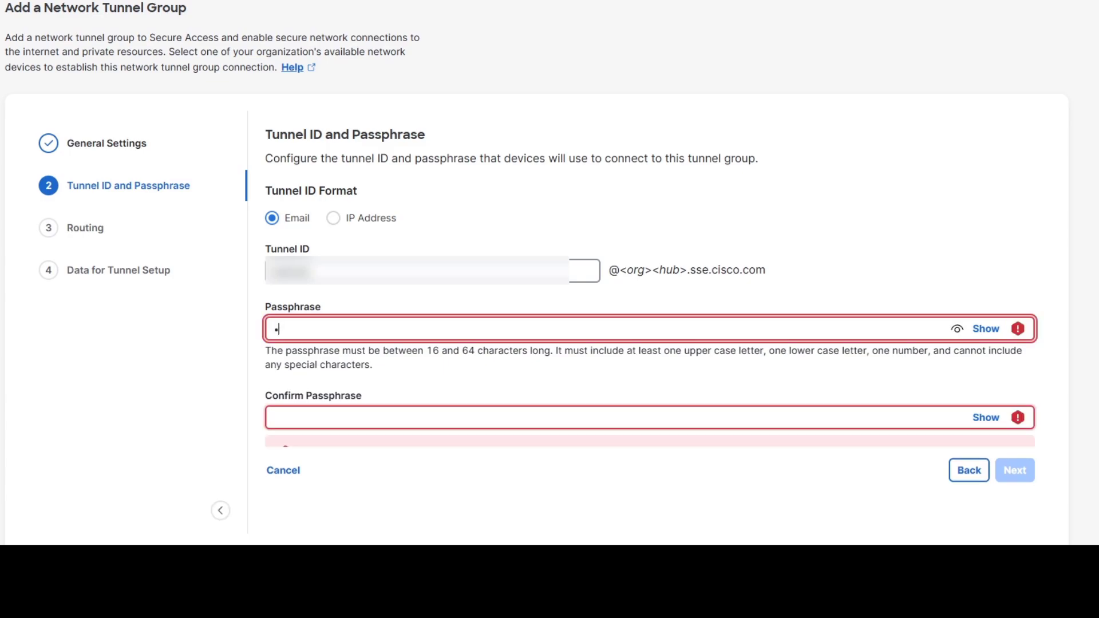
pyautogui.write('•••••••')
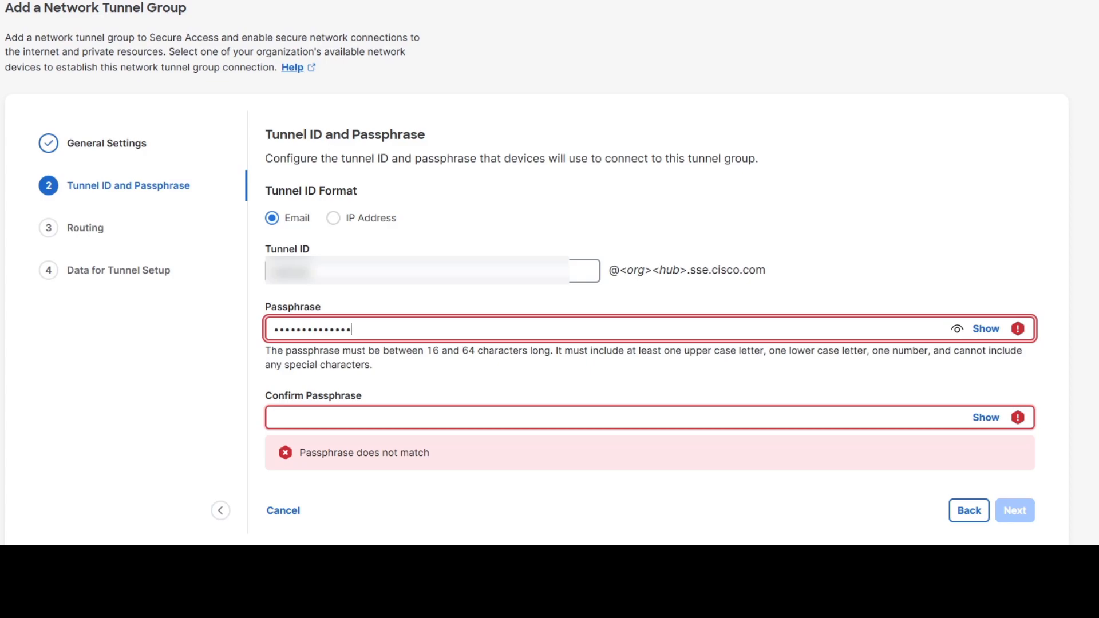
pyautogui.press('BackSpace')
pyautogui.press('BackSpace')
pyautogui.press('BackSpace')
pyautogui.press('BackSpace')
pyautogui.press('BackSpace')
pyautogui.press('BackSpace')
pyautogui.press('BackSpace')
pyautogui.press('BackSpace')
pyautogui.press('BackSpace')
pyautogui.press('BackSpace')
pyautogui.press('BackSpace')
pyautogui.press('BackSpace')
pyautogui.press('BackSpace')
pyautogui.press('BackSpace')
# Enter the tunnel passphrase, repeat it in the Confirm Passphrase field, and continue to the routing settings
pyautogui.write('••••••••')
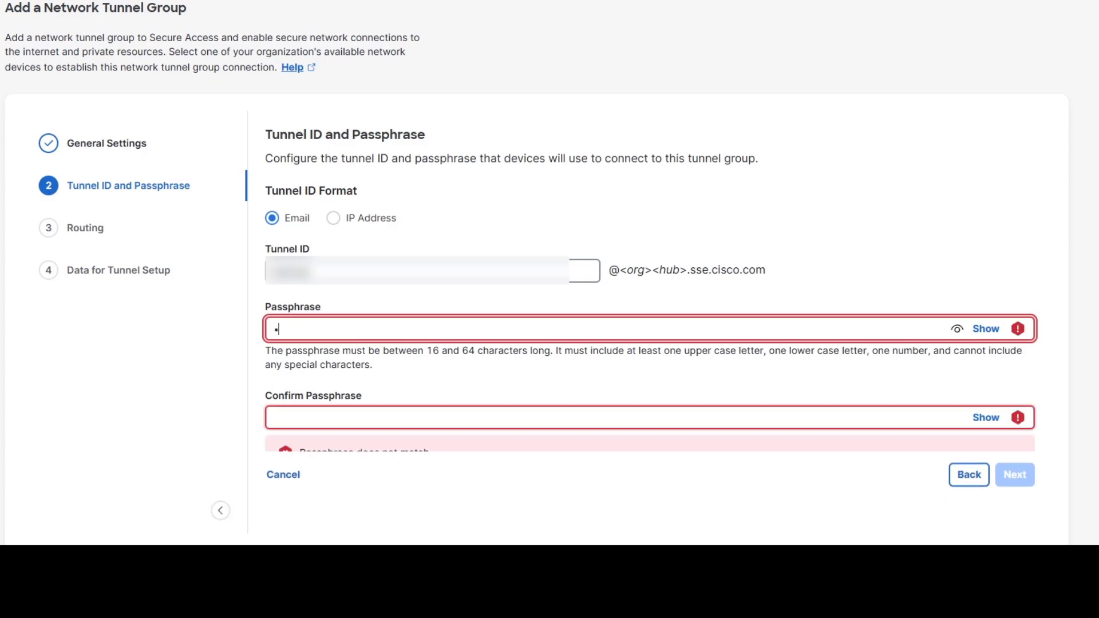
pyautogui.write('••••••••••')
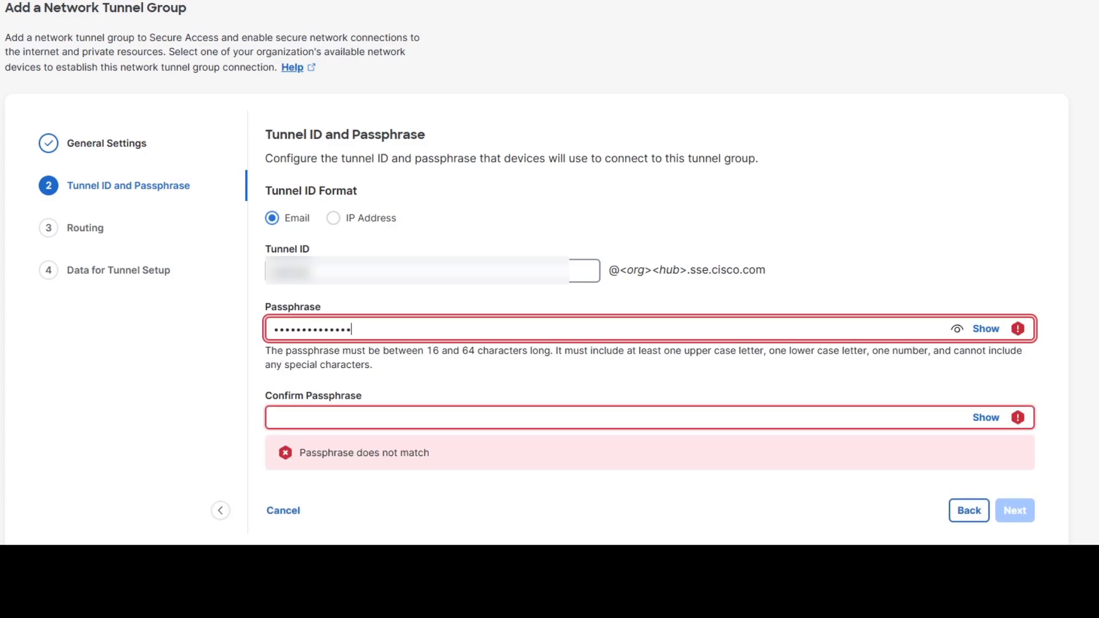
pyautogui.write('•••••••')
pyautogui.press('BackSpace')
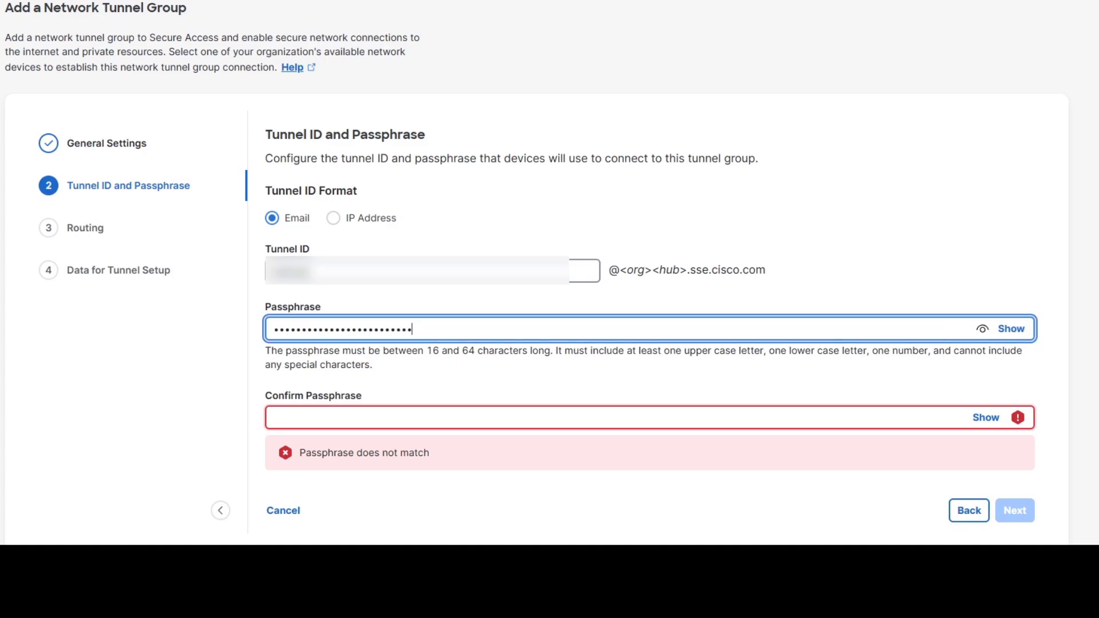
pyautogui.press('Tab')
pyautogui.press('Tab')
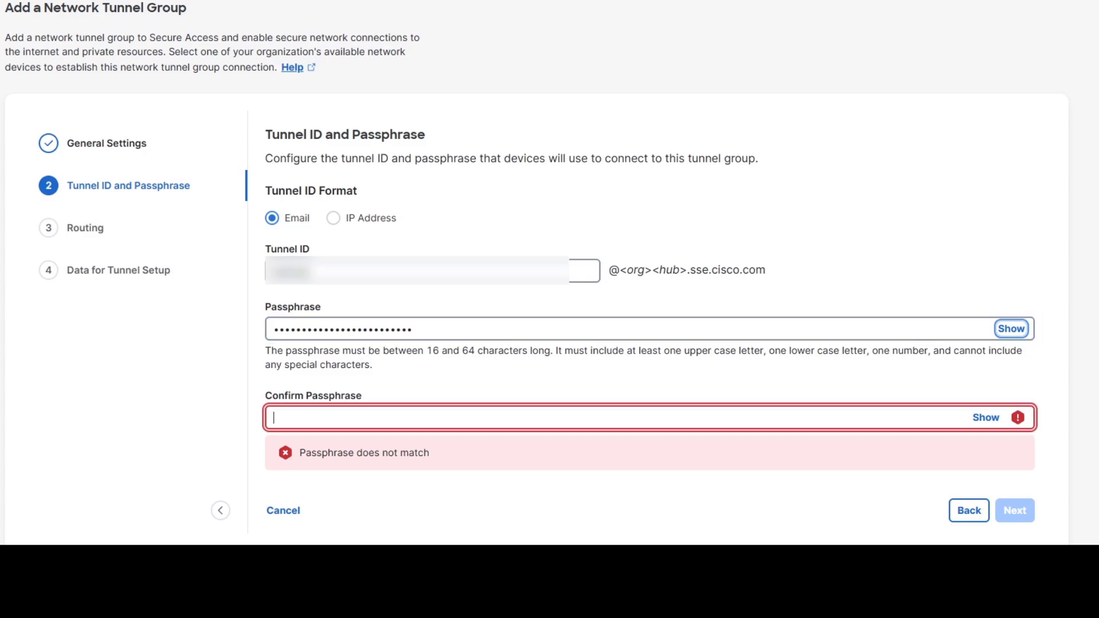
pyautogui.write('•••••••••••••••••••')
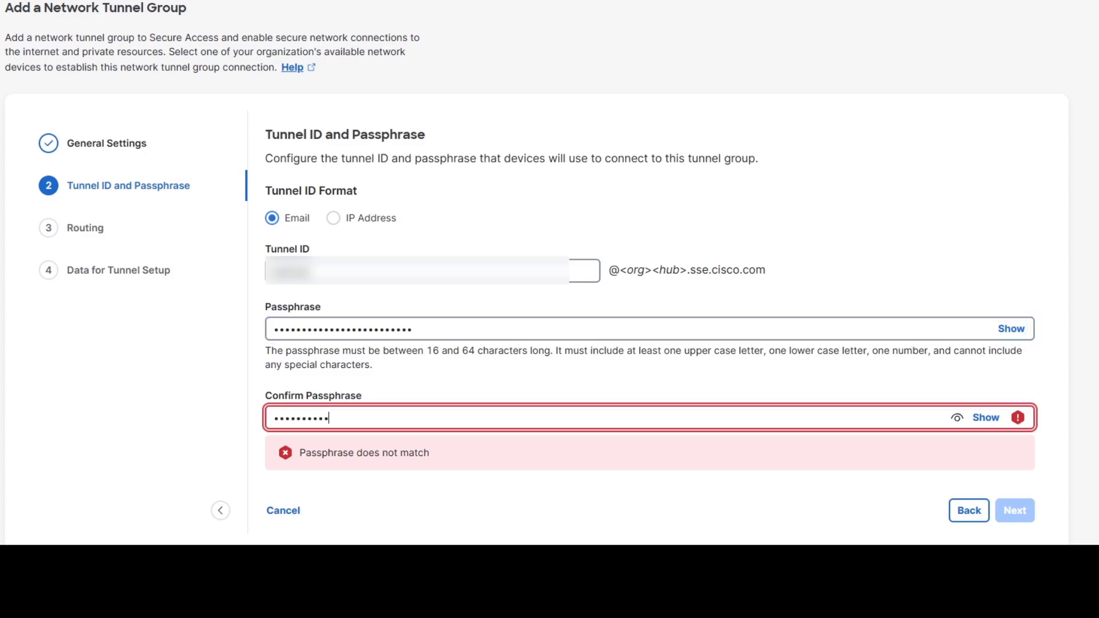
pyautogui.write('•••••')
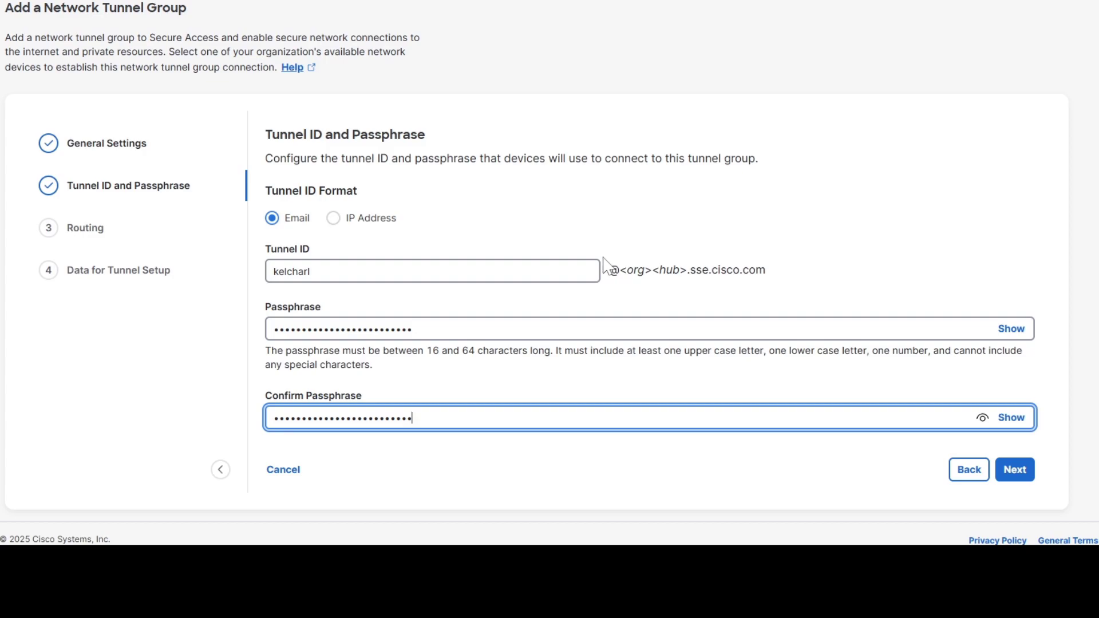
pyautogui.click(1015, 473)
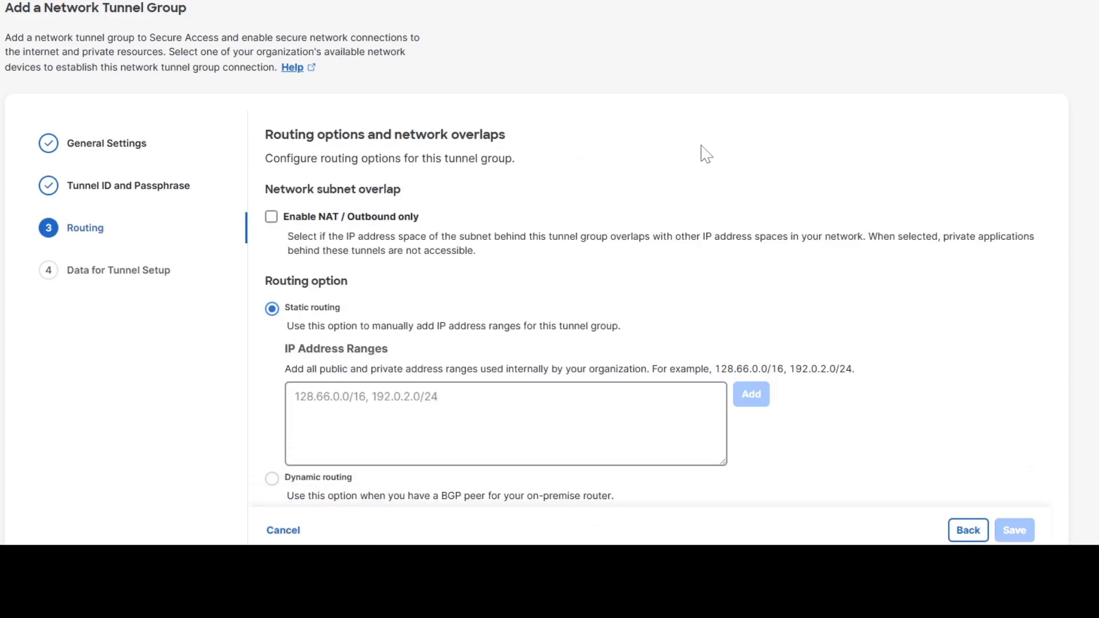
# Select dynamic routing as the tunnel group's routing option instead of static routing
pyautogui.scroll(-2, 698, 172)
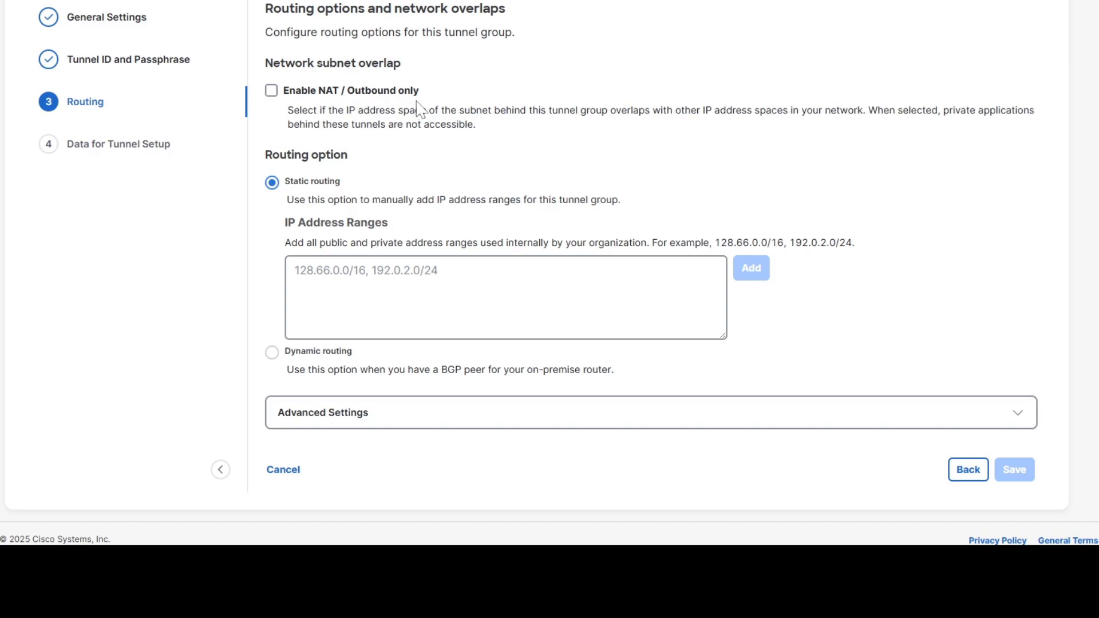
pyautogui.click(417, 324)
pyautogui.click(272, 351)
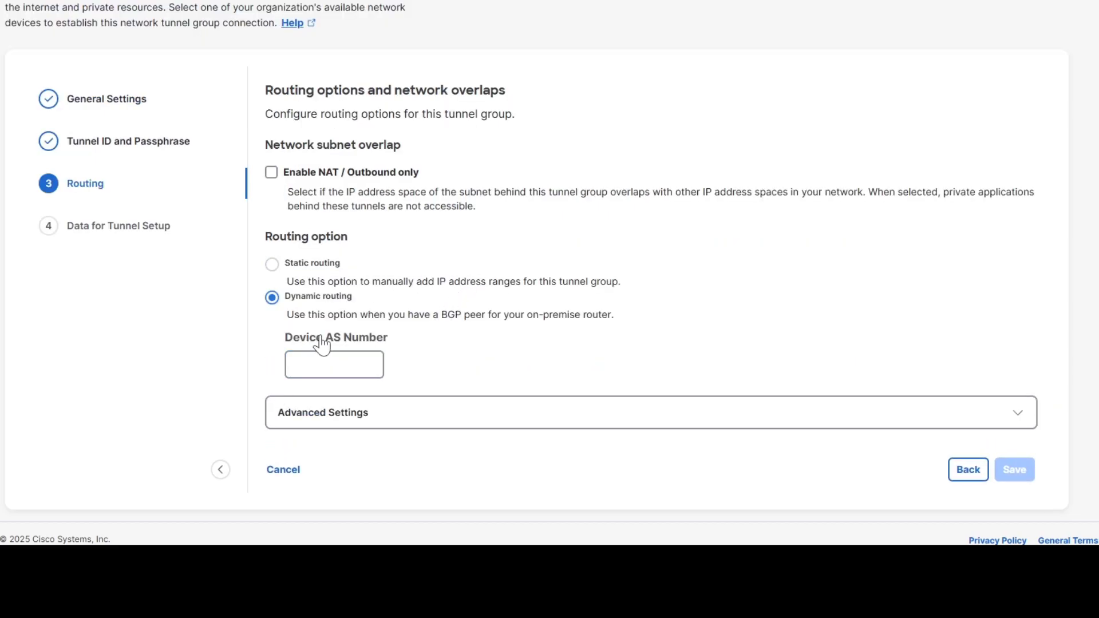
# Set the device AS number for the tunnel group's dynamic routing to 65217
pyautogui.click(298, 363)
pyautogui.click(335, 365)
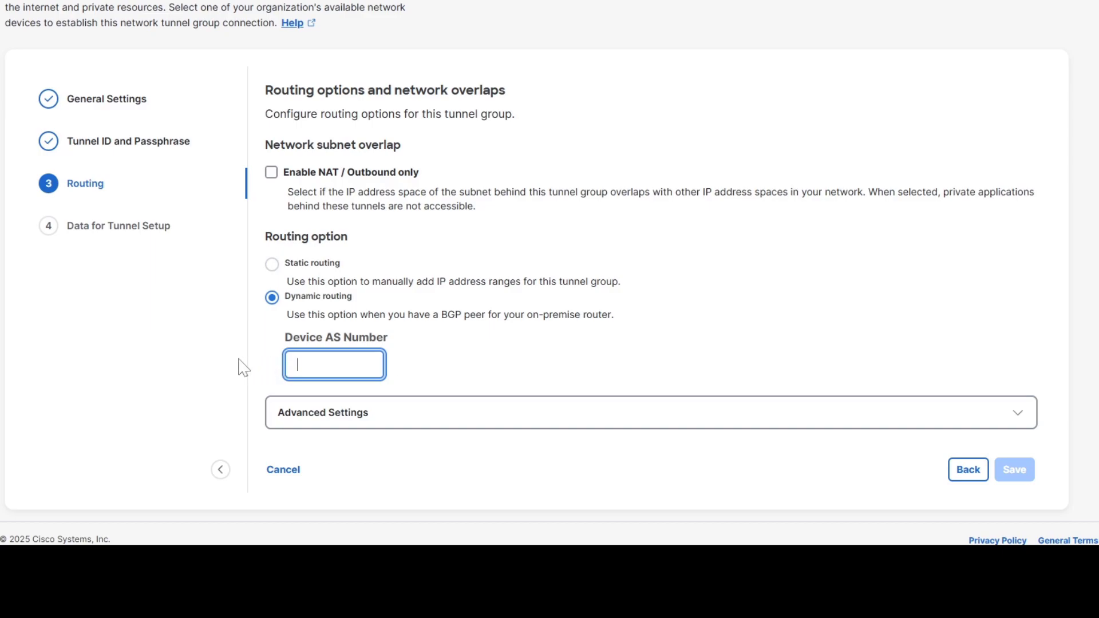
pyautogui.write('65217')
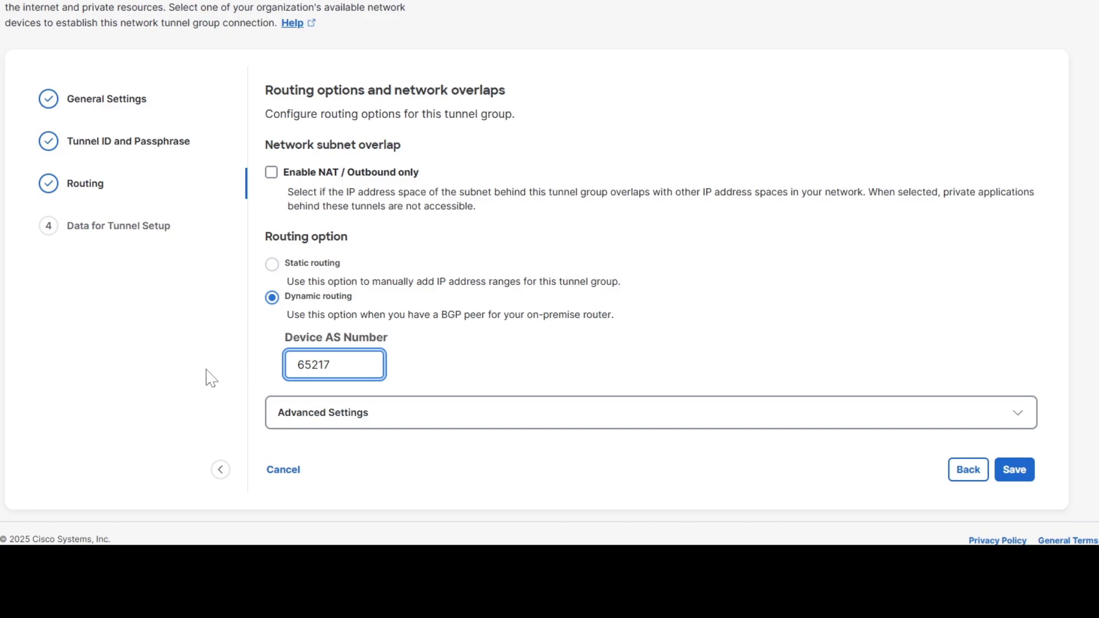
# Enable Block default route advertisement in the advanced routing settings and save the tunnel group
pyautogui.click(721, 412)
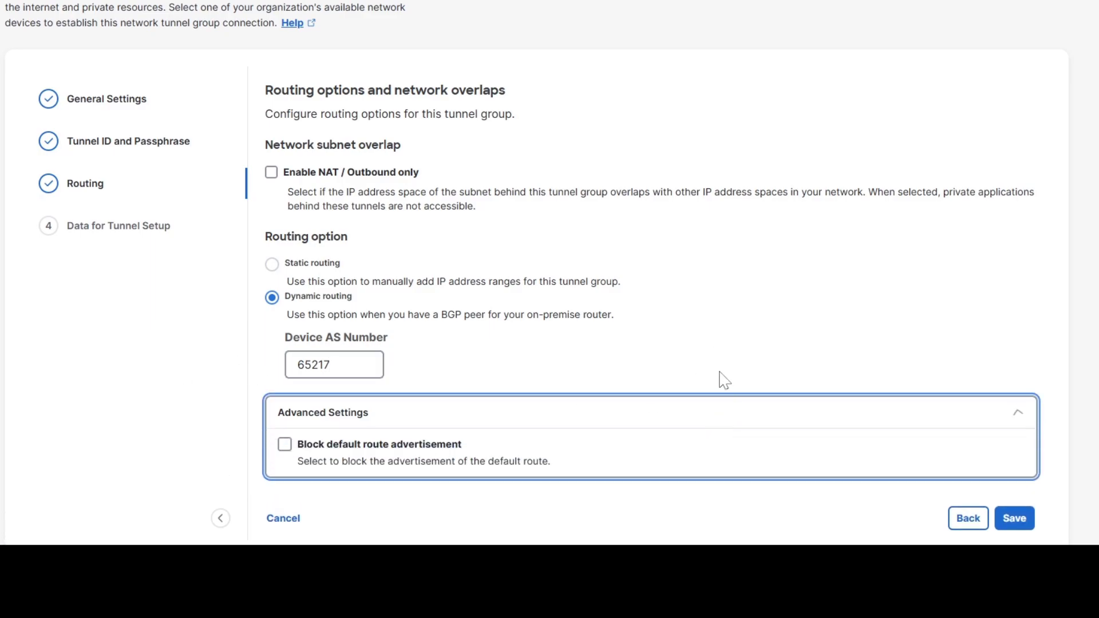
pyautogui.scroll(-1, 723, 380)
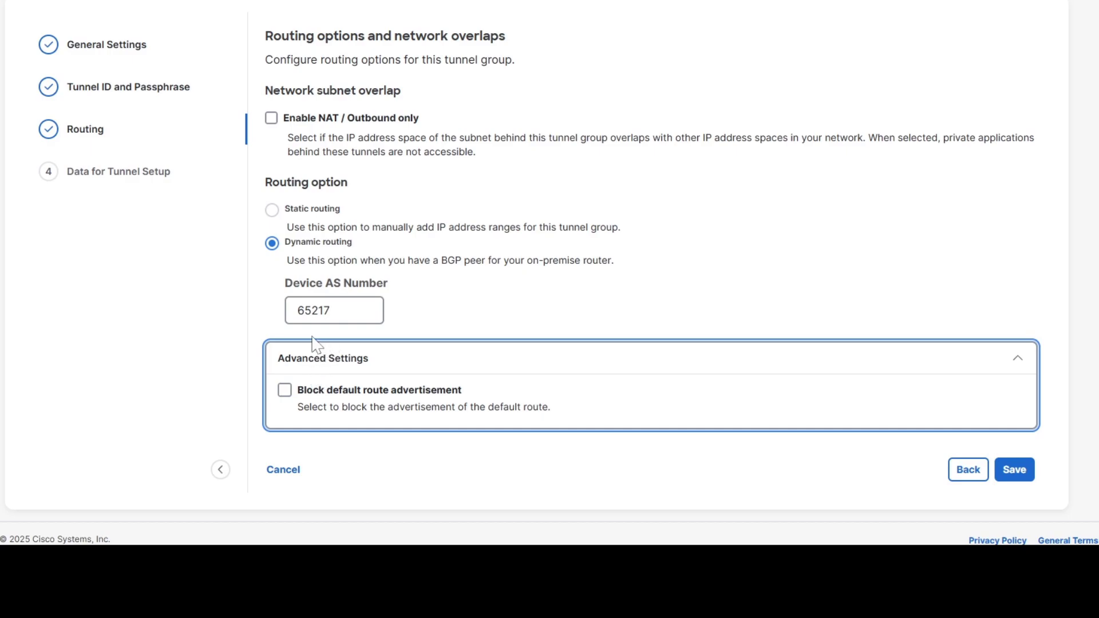
pyautogui.click(285, 391)
pyautogui.click(1012, 470)
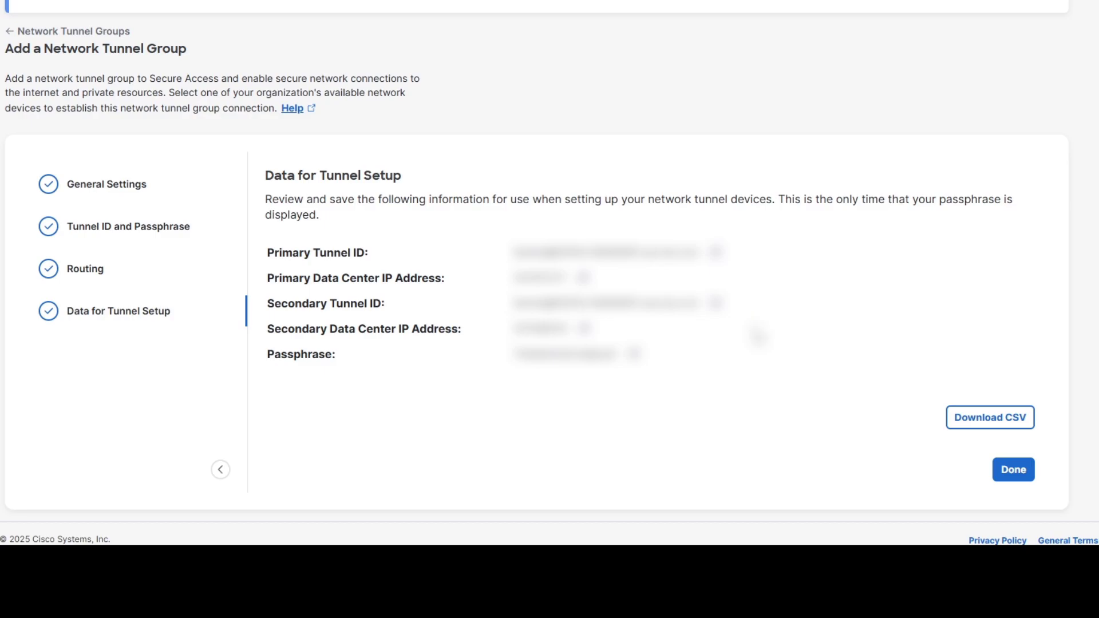
# Copy the primary data center IP address from the tunnel setup data
pyautogui.click(584, 276)
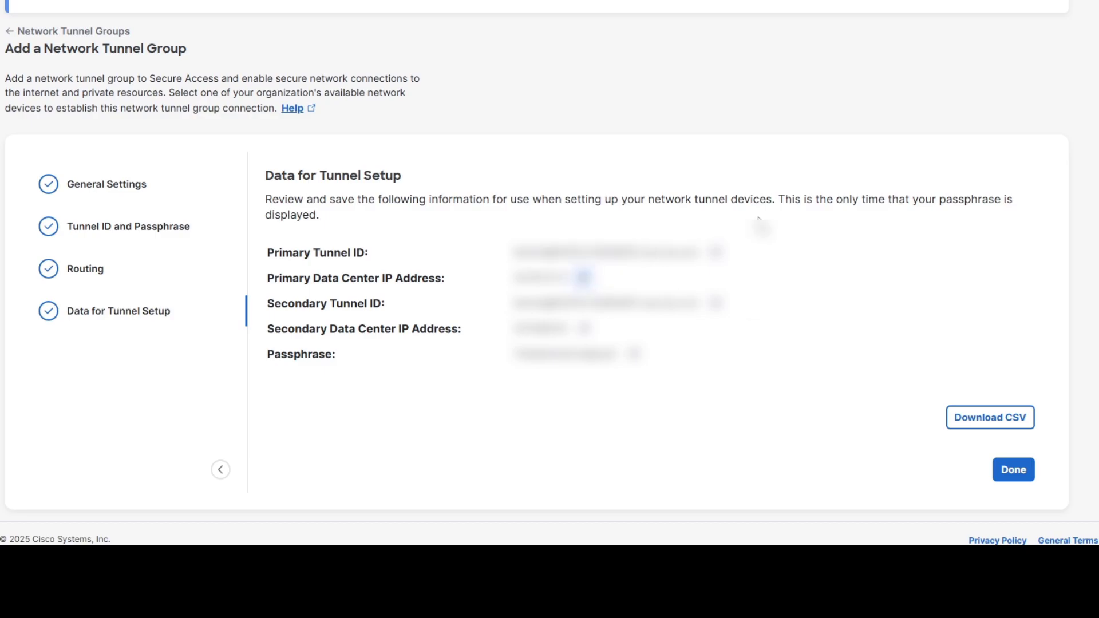